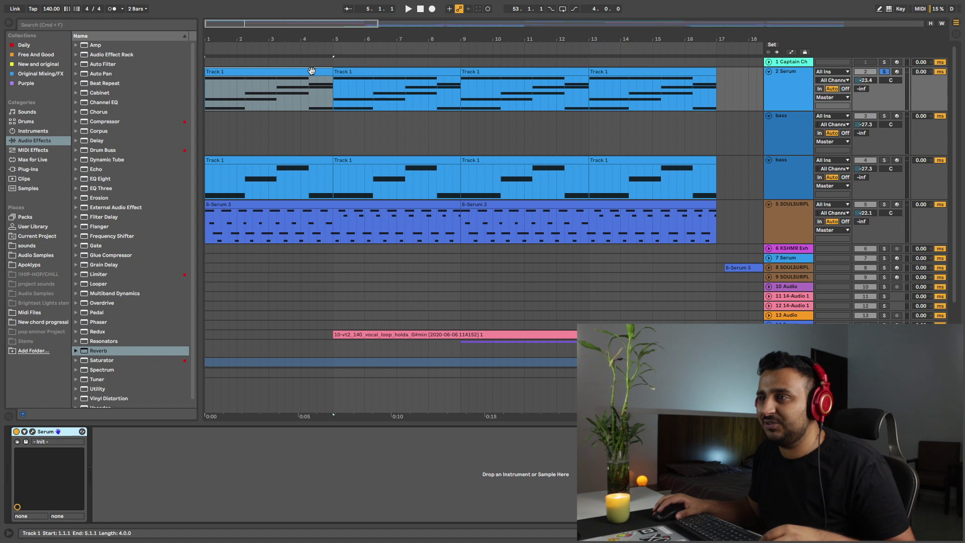
# - Open the first chord clip on the 2 Serum track in the piano roll and play it back
pyautogui.doubleClick(311, 70)
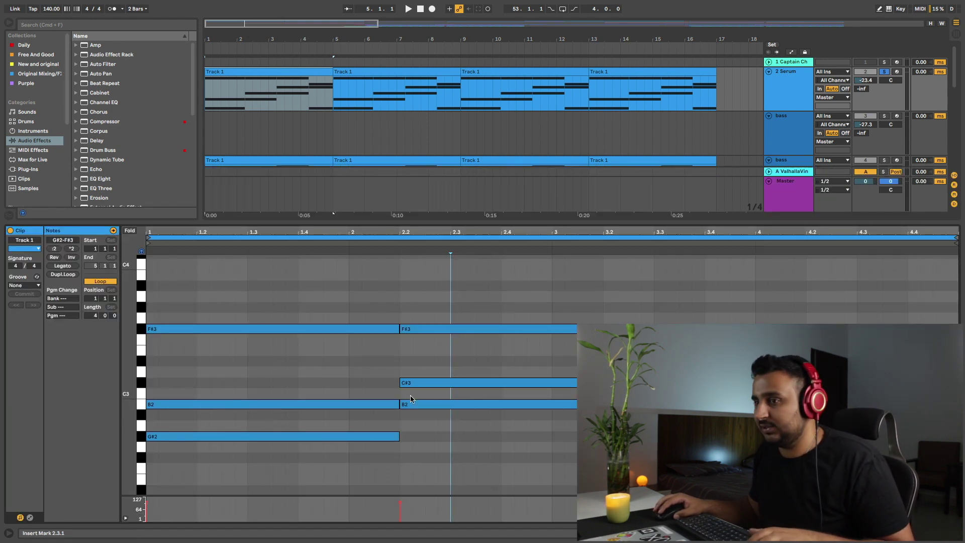
pyautogui.press('space')
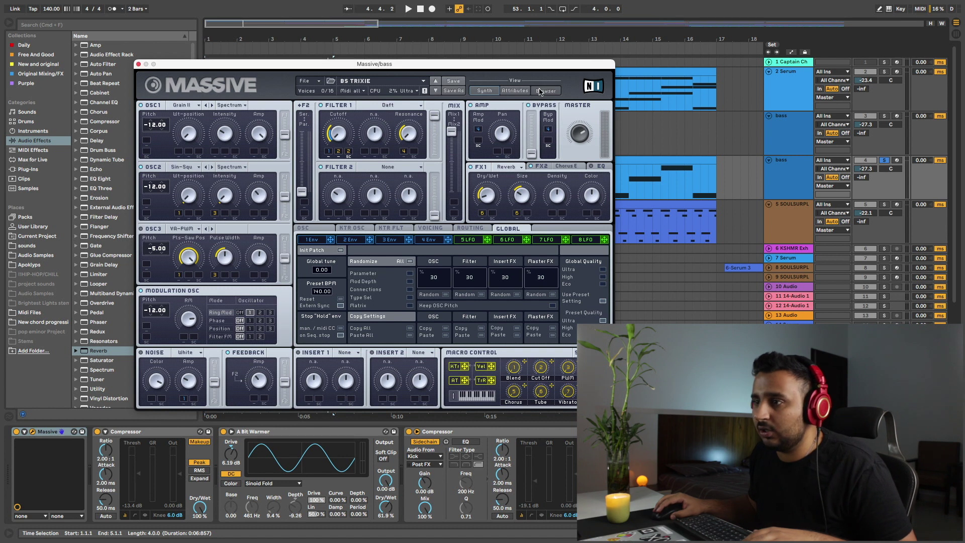
# - View Massive's preset browser for the bass sound, close the plug-in window and play the first bass clip
pyautogui.click(540, 92)
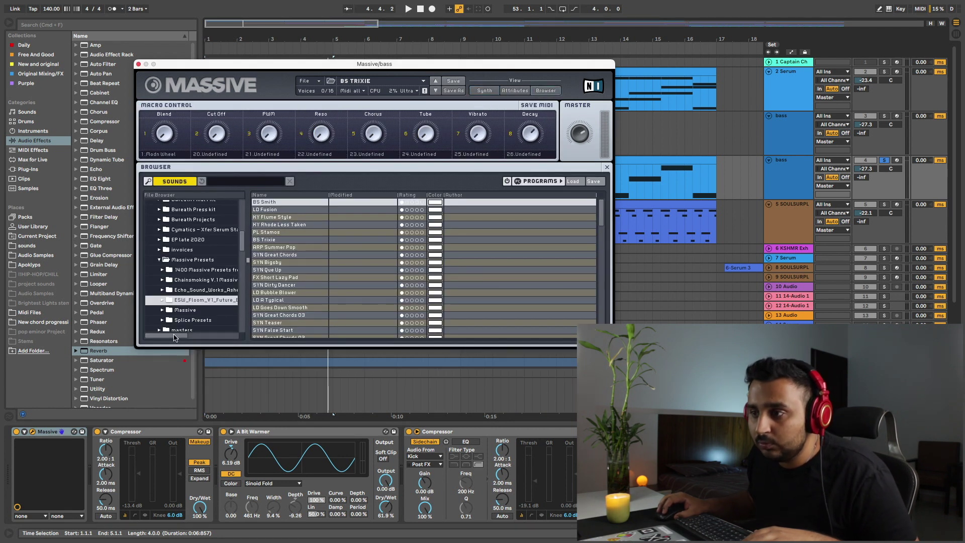
pyautogui.click(138, 64)
pyautogui.press('space')
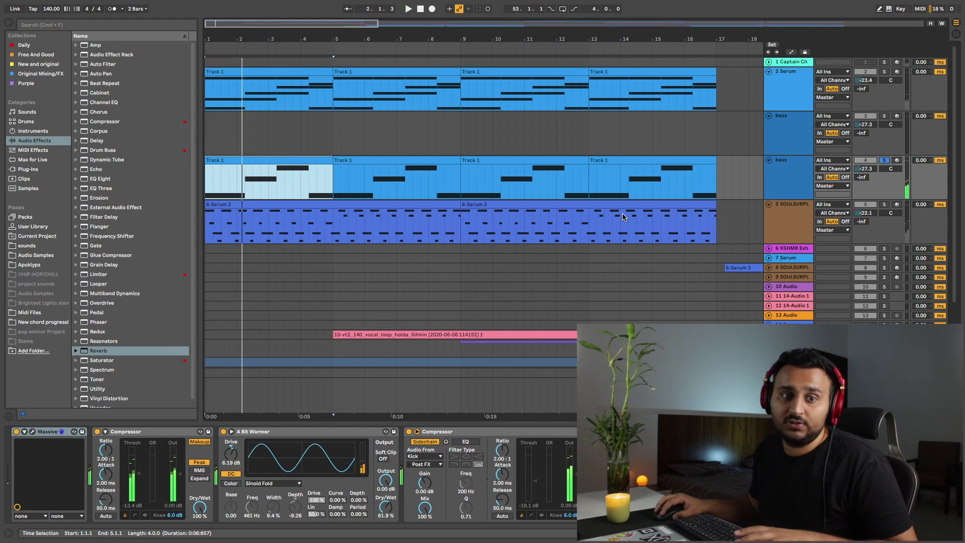
# - Audition the first 6-Serum 3 clip on the 5 SOULSURPL organ chord track in solo, and unsolo the track after playback
pyautogui.scroll(-2, 723, 233)
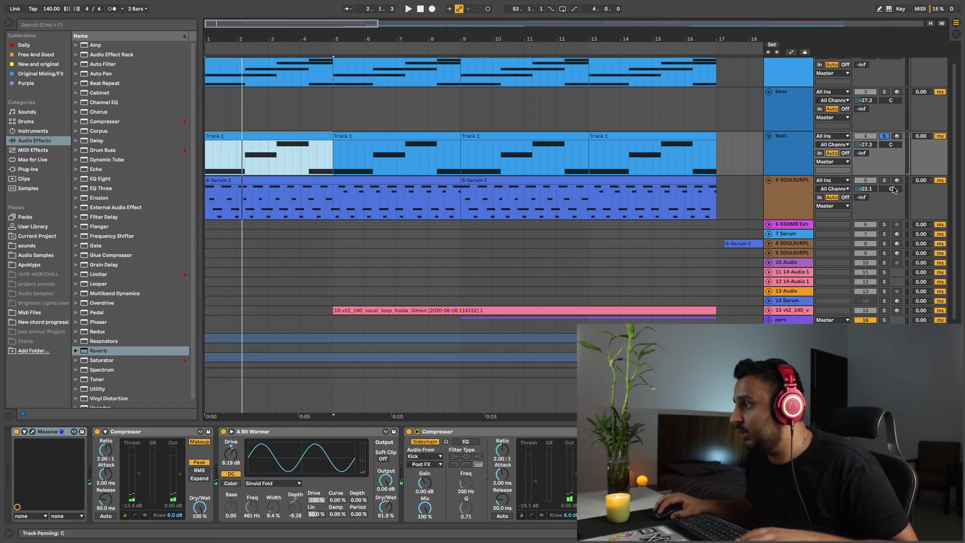
pyautogui.click(264, 182)
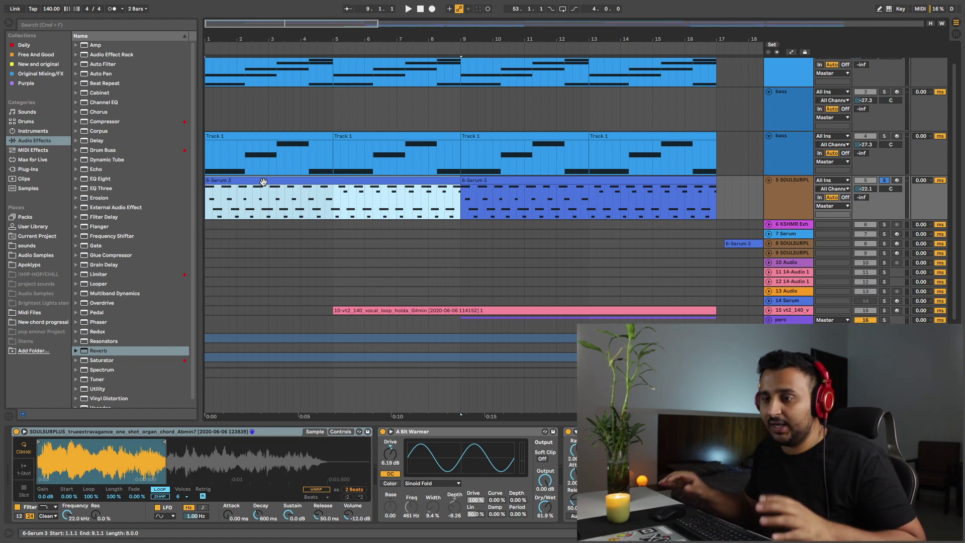
pyautogui.click(896, 180)
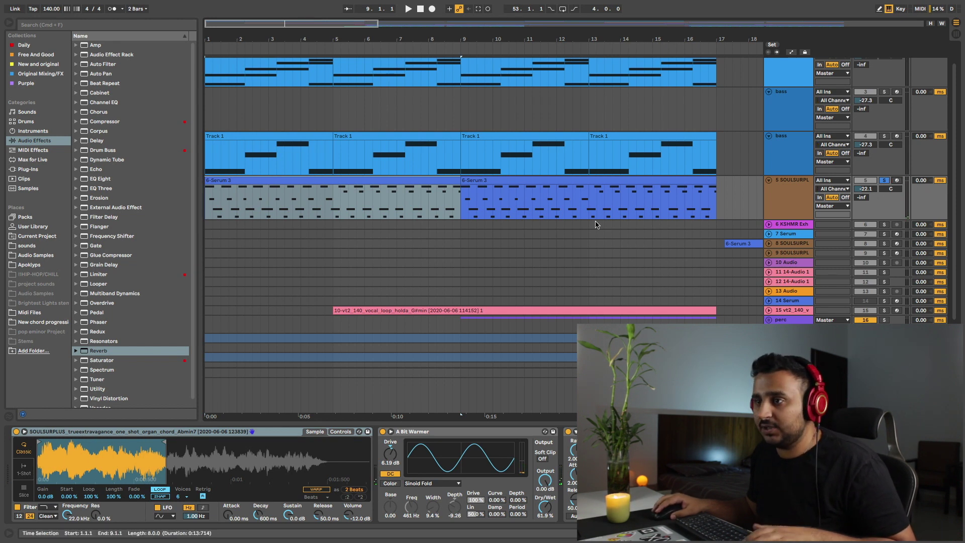
pyautogui.press('space')
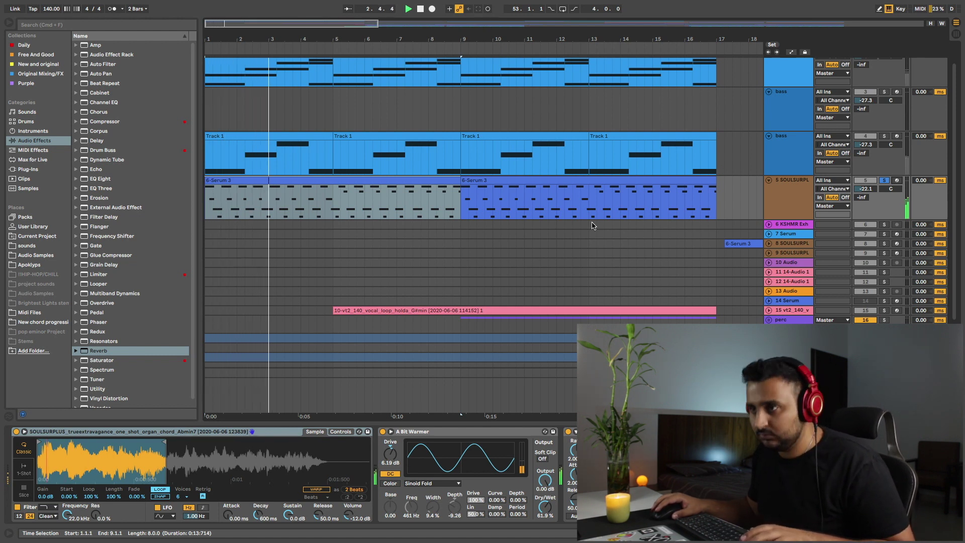
pyautogui.press('space')
pyautogui.click(884, 181)
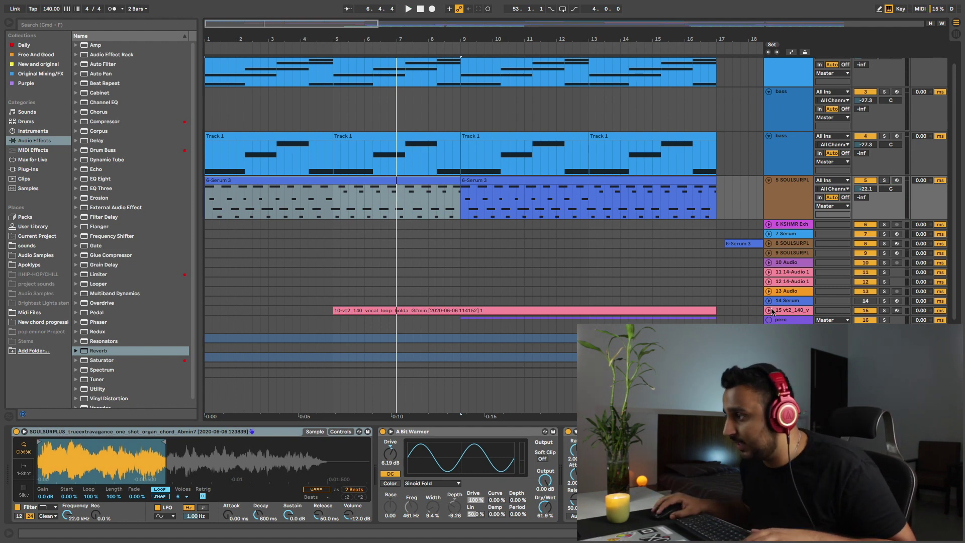
# - Unfold the 15 vt2_140 vocal track, play it soloed from bar 5, and disarm and unsolo it after playback
pyautogui.click(771, 310)
pyautogui.scroll(-2, 363, 277)
pyautogui.click(333, 274)
pyautogui.click(884, 257)
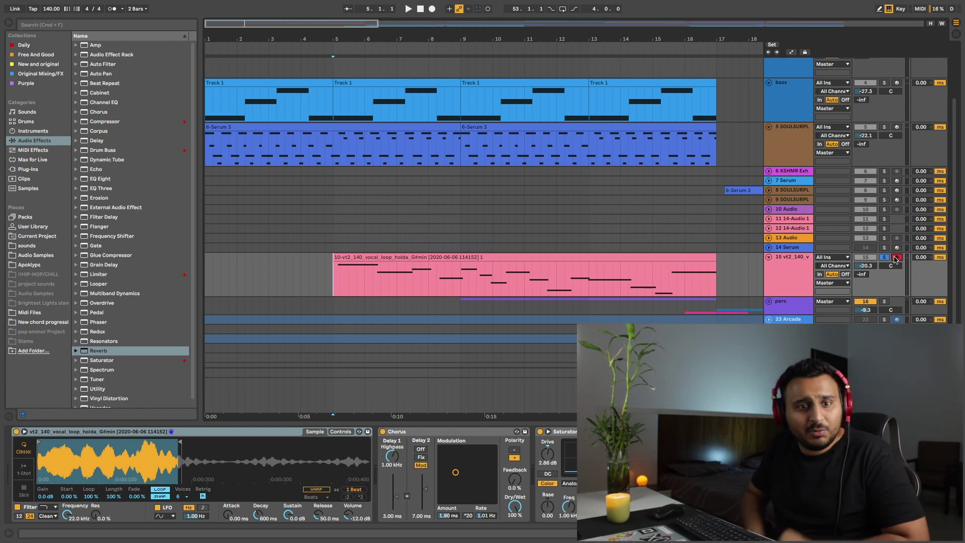
pyautogui.press('space')
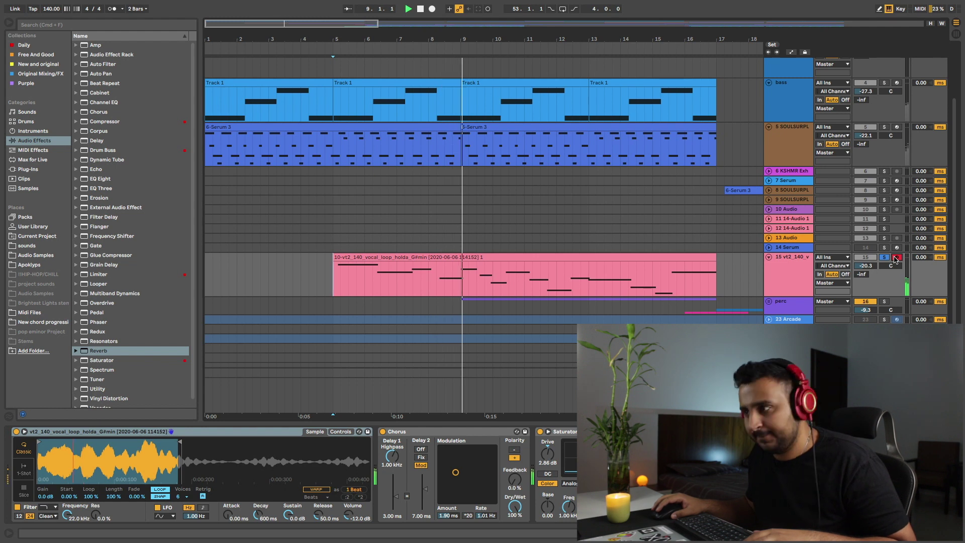
pyautogui.press('space')
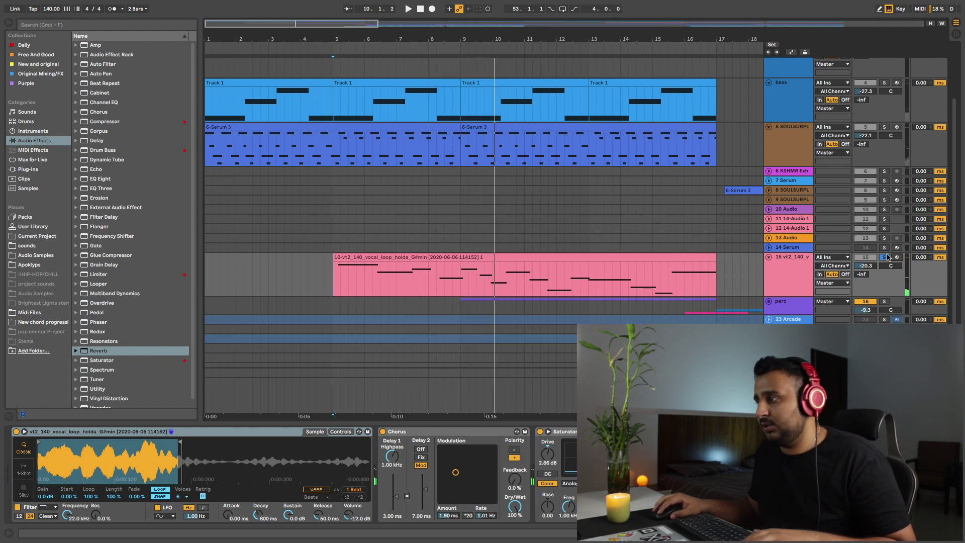
pyautogui.click(896, 257)
pyautogui.click(885, 257)
# - Fold the vocal and 2 Serum tracks, and collapse all remaining unfolded tracks
pyautogui.click(769, 257)
pyautogui.scroll(3, 730, 246)
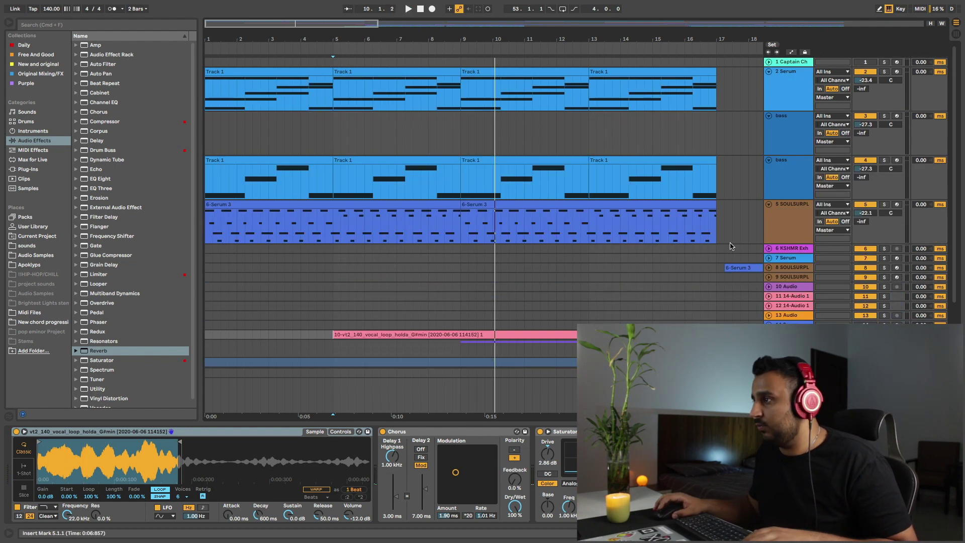
pyautogui.click(768, 72)
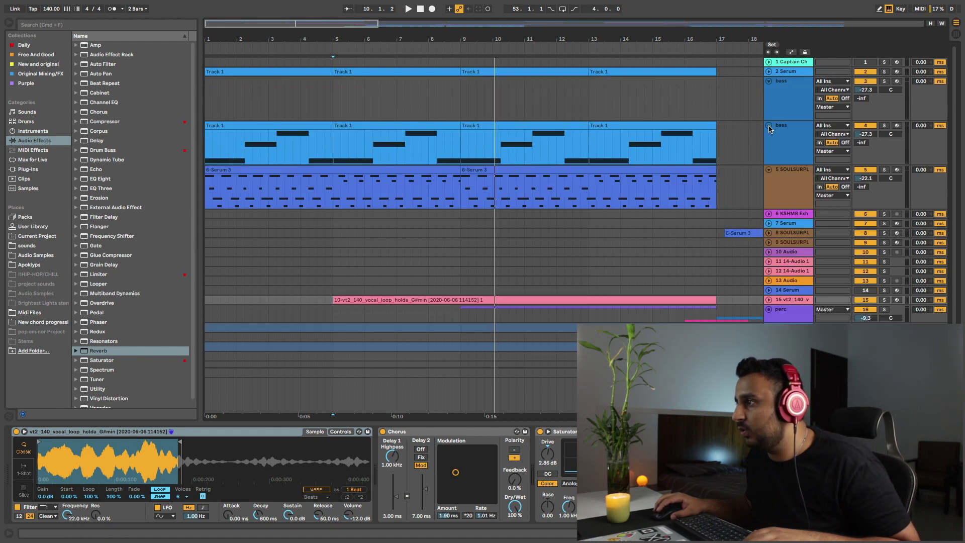
pyautogui.keyDown('alt'); pyautogui.click(768, 128); pyautogui.keyUp('alt')
# - Play the intro from bar 1 with all tracks audible
pyautogui.press('space')
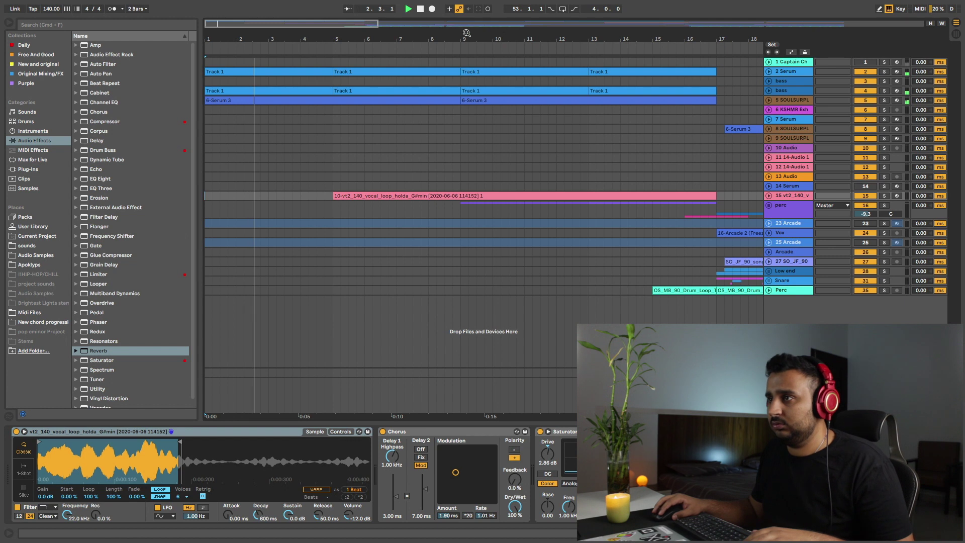
pyautogui.moveTo(466, 33); pyautogui.dragTo(365, 33)
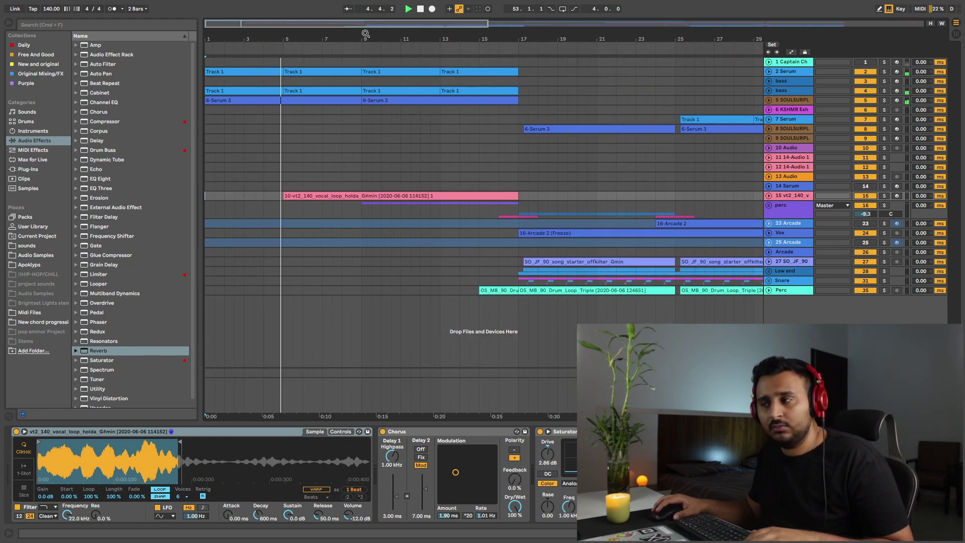
pyautogui.moveTo(530, 33); pyautogui.dragTo(333, 35)
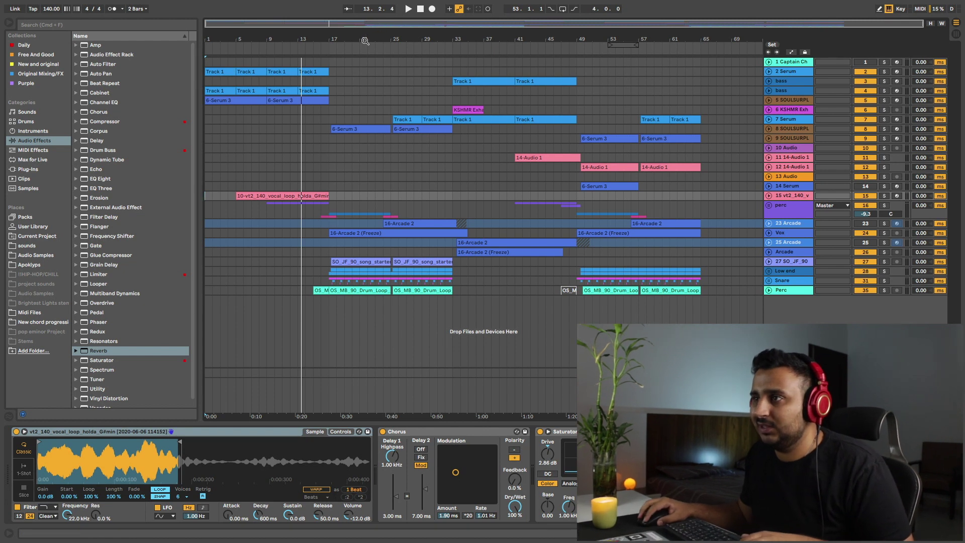
# - Unfold the Snare group and play the drums from bar 17 with the Snare, Low end and Perc tracks soloed
pyautogui.moveTo(364, 40); pyautogui.dragTo(494, 121)
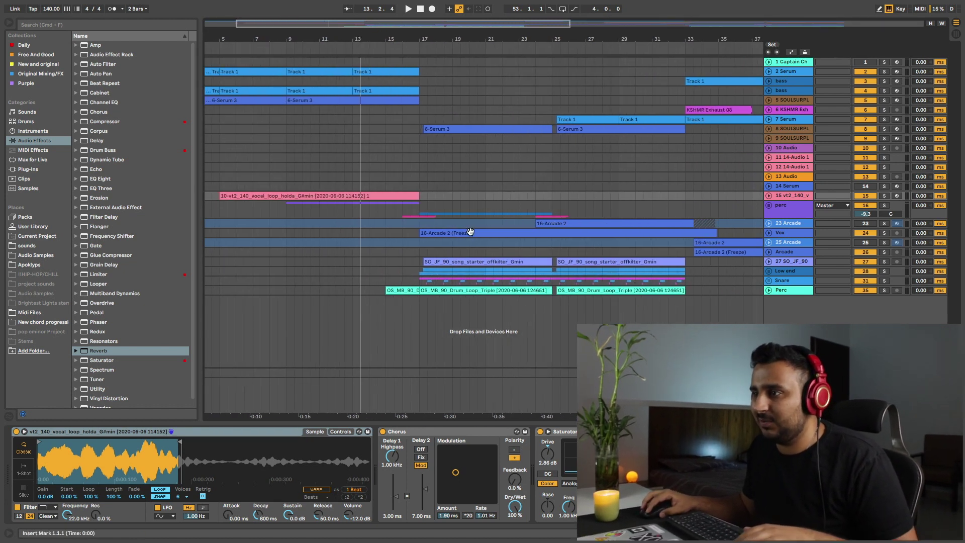
pyautogui.click(417, 252)
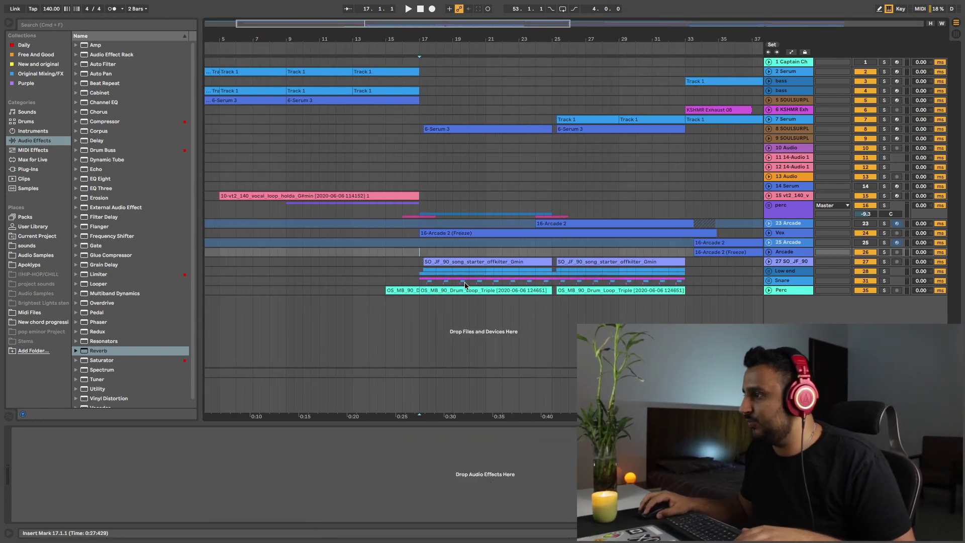
pyautogui.click(768, 281)
pyautogui.scroll(-3, 406, 305)
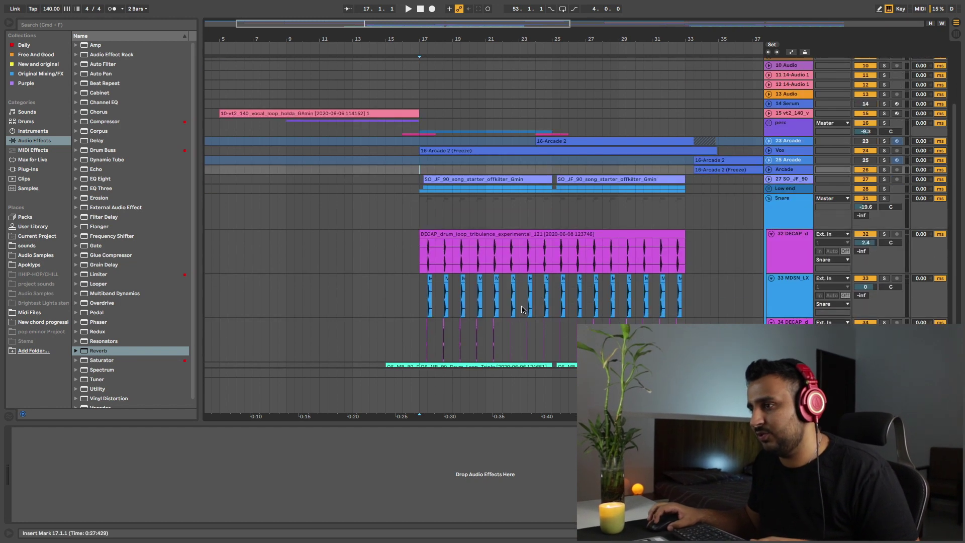
pyautogui.click(416, 282)
pyautogui.click(885, 198)
pyautogui.press('space')
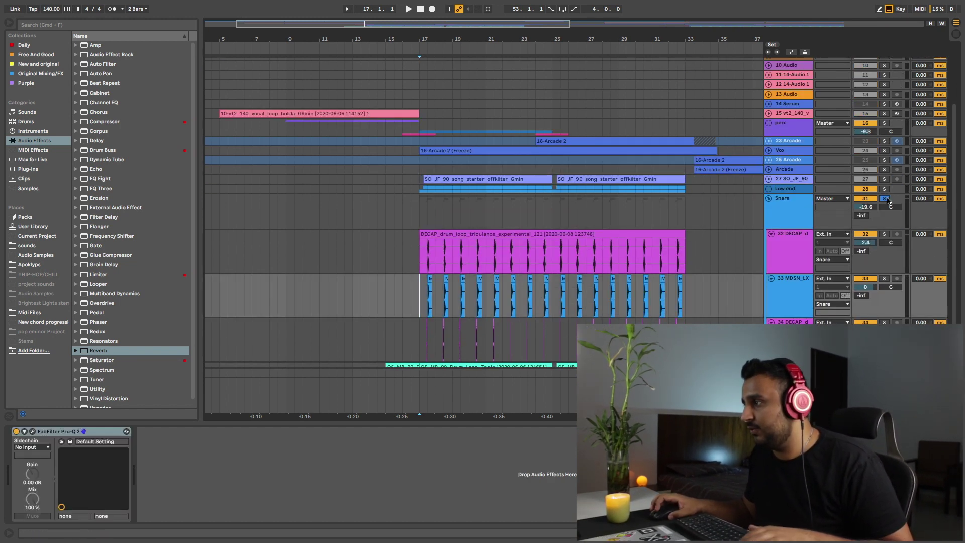
pyautogui.scroll(-1, 887, 191)
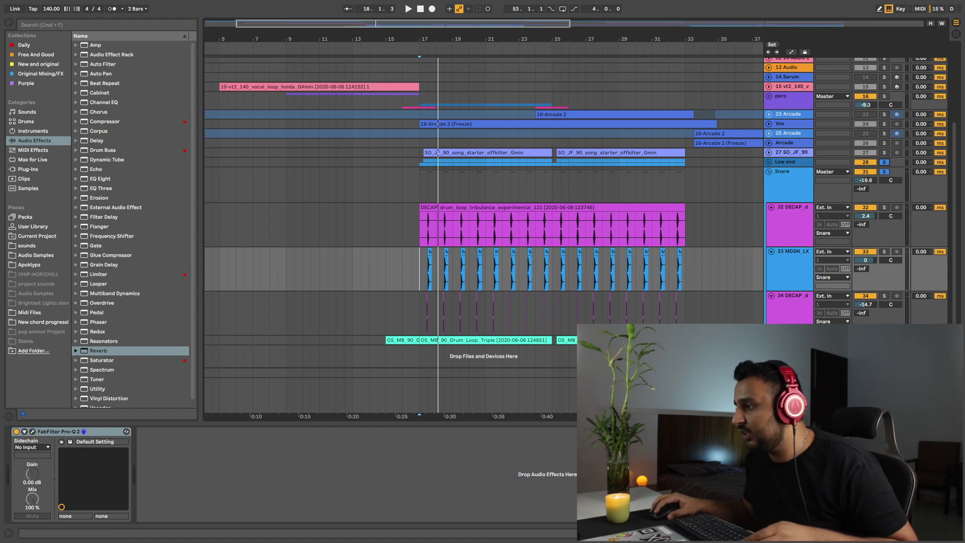
pyautogui.scroll(-1, 886, 191)
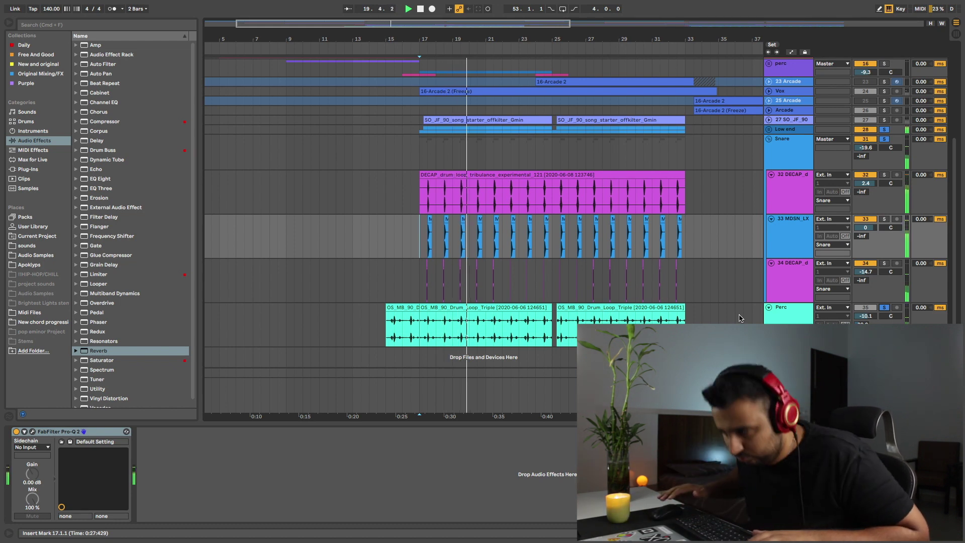
pyautogui.scroll(5, 736, 314)
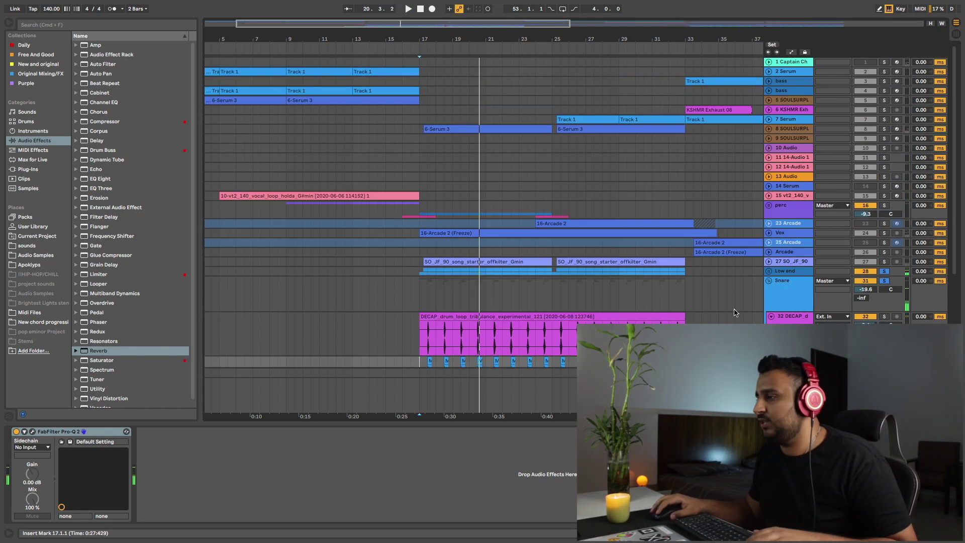
# - Unfold the Low end group and the 27 SO_JF_90 track, and play the first song starter clip soloed
pyautogui.click(770, 272)
pyautogui.scroll(-2, 685, 285)
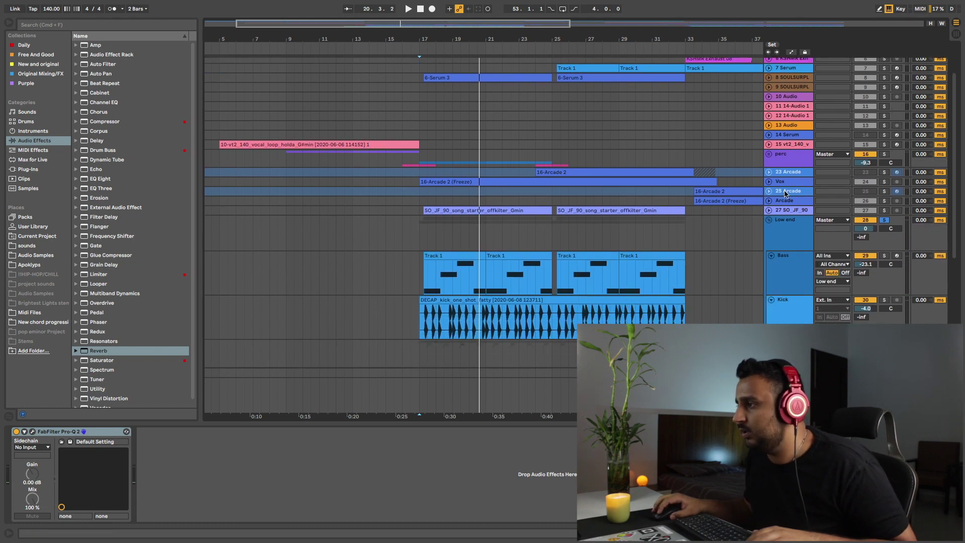
pyautogui.click(768, 212)
pyautogui.click(489, 209)
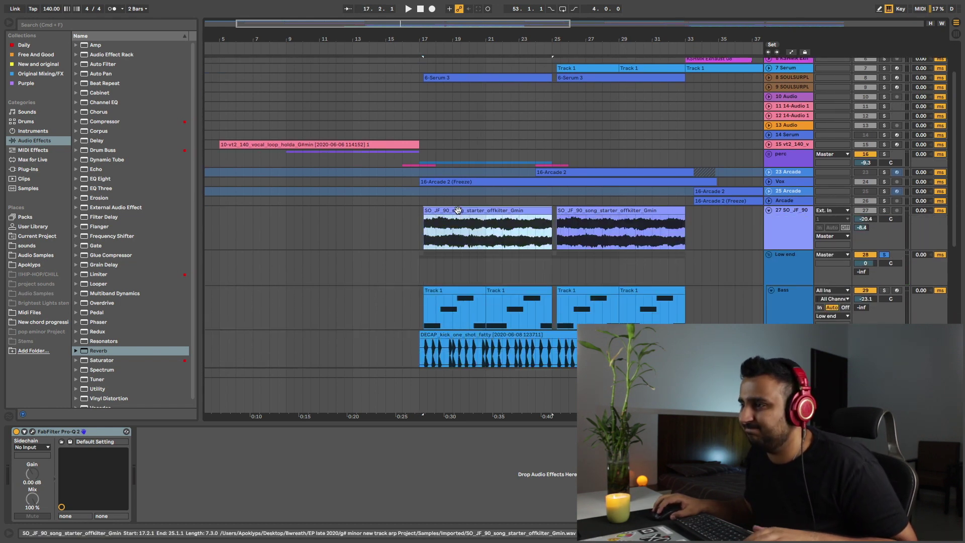
pyautogui.click(883, 211)
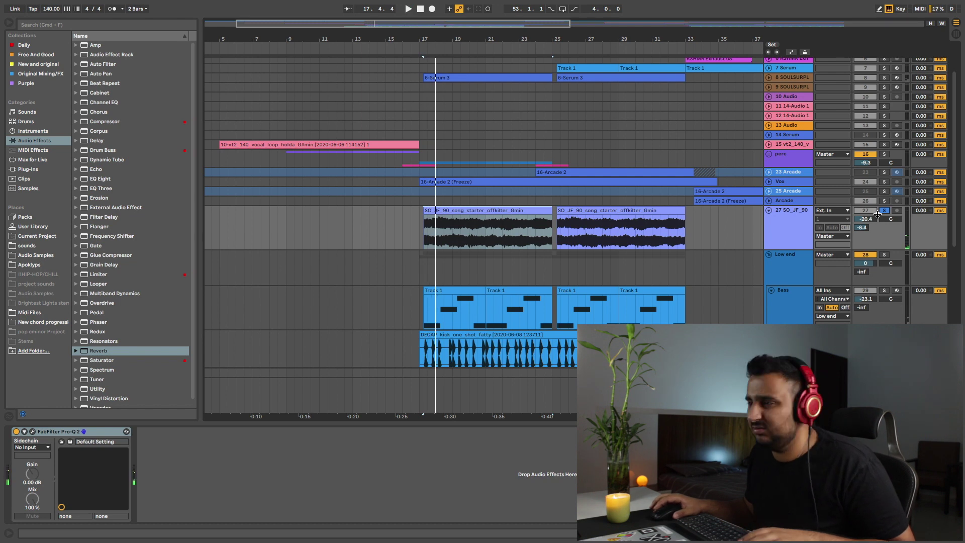
pyautogui.press('space')
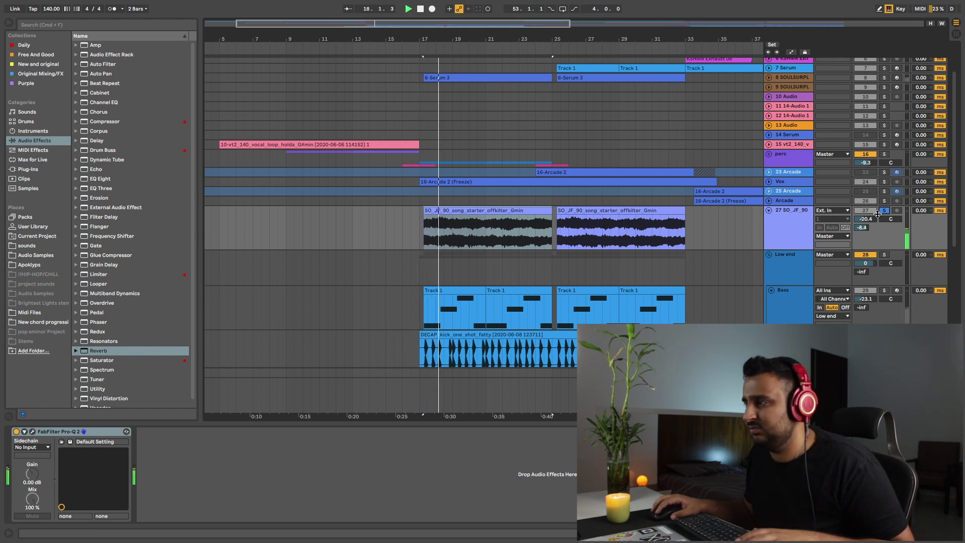
# - Unfold the Vox, 8 SOULSURPL and 7 Serum tracks to show their clips in the section after bar 17
pyautogui.click(768, 182)
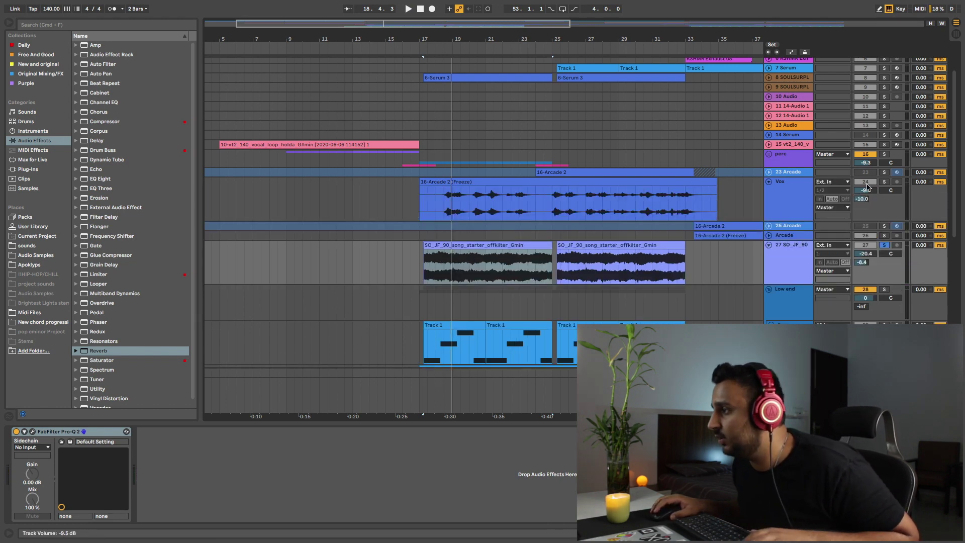
pyautogui.scroll(3, 793, 142)
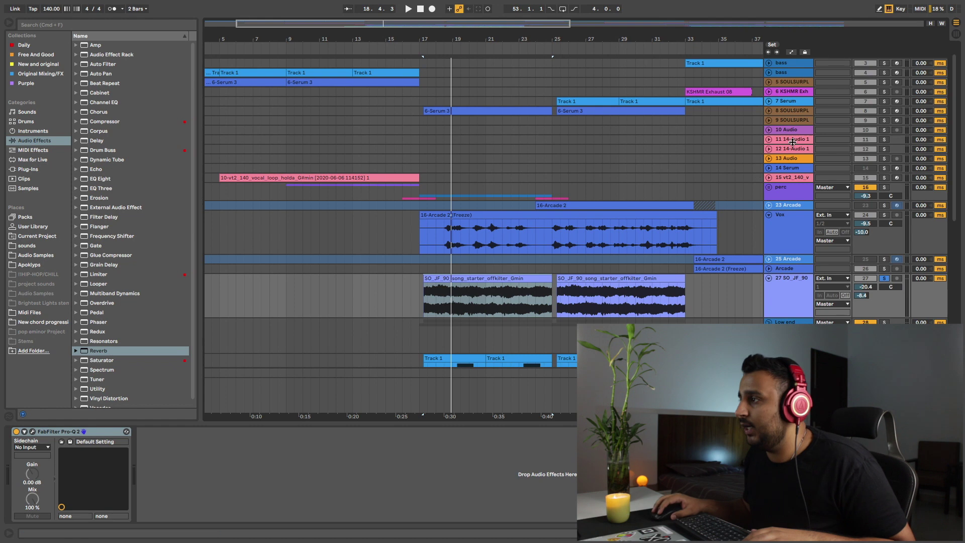
pyautogui.click(768, 111)
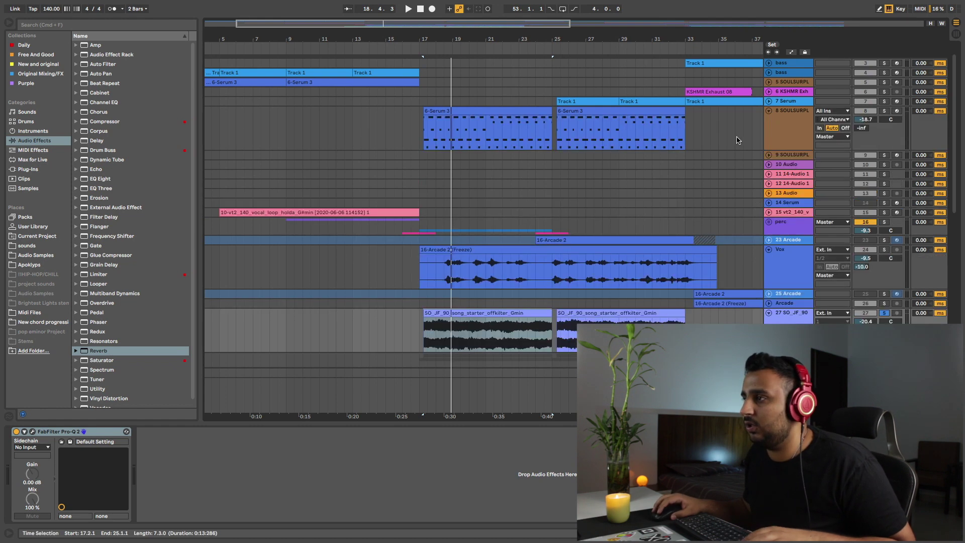
pyautogui.click(768, 102)
pyautogui.click(559, 160)
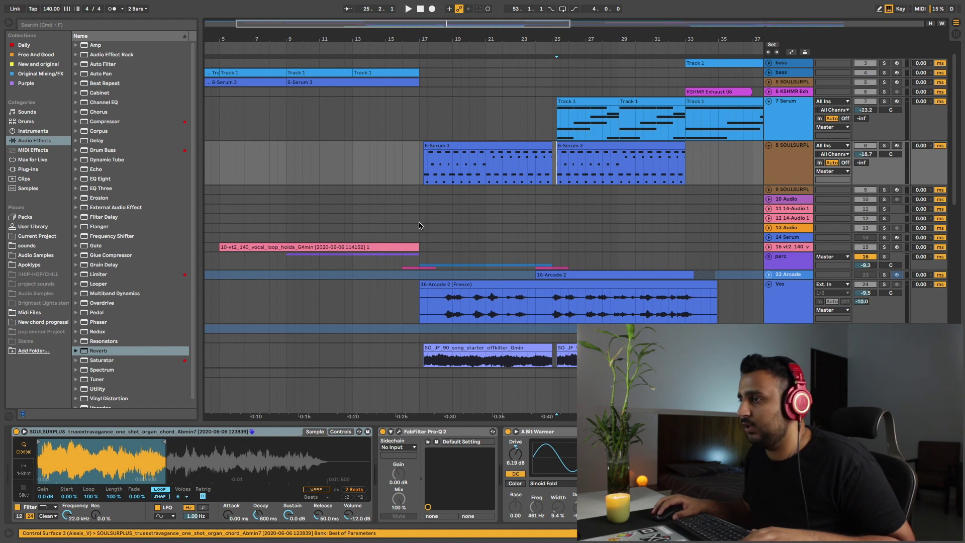
# - Turn off the solo on the song starter track and play the full mix from bar 16
pyautogui.click(404, 200)
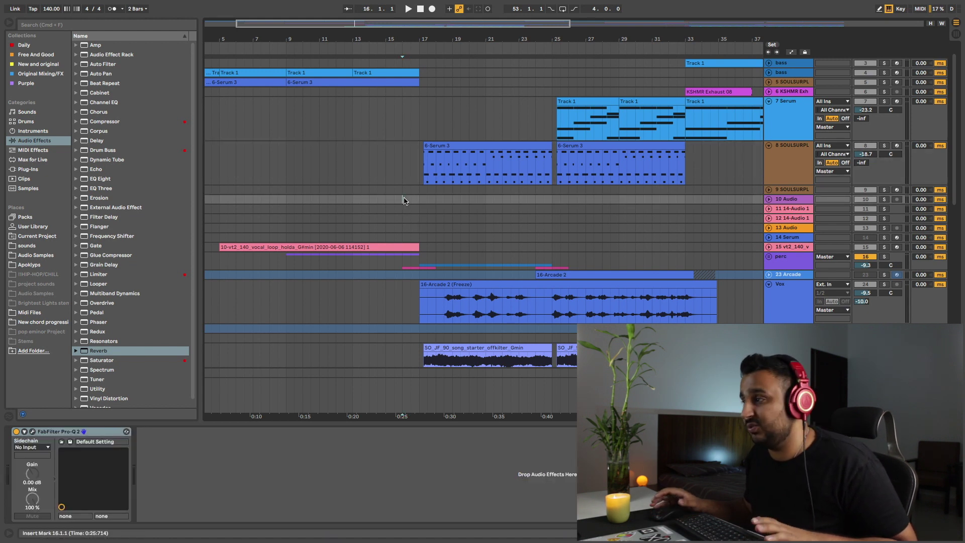
pyautogui.click(885, 275)
pyautogui.press('space')
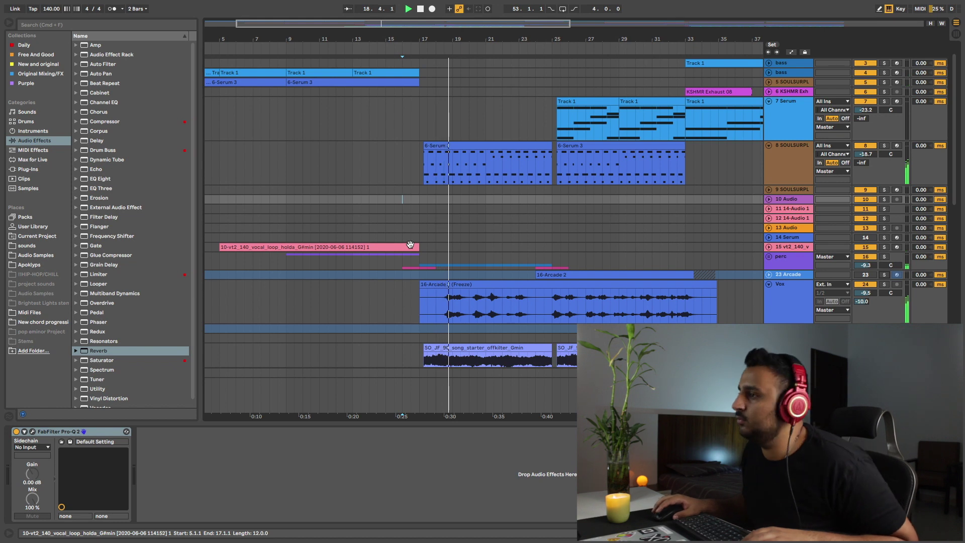
pyautogui.press('space')
pyautogui.moveTo(560, 41); pyautogui.dragTo(395, 41)
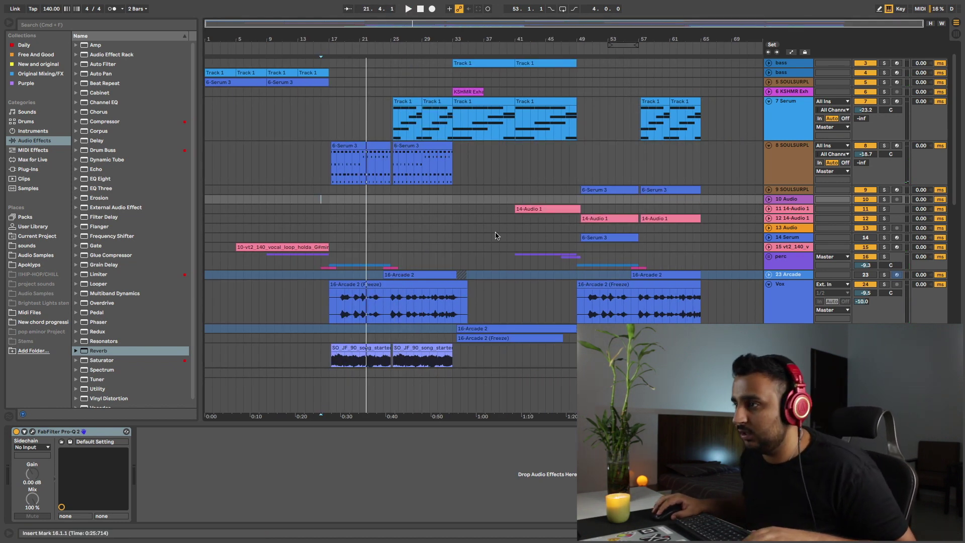
# - Play the full mix from bar 33
pyautogui.click(451, 212)
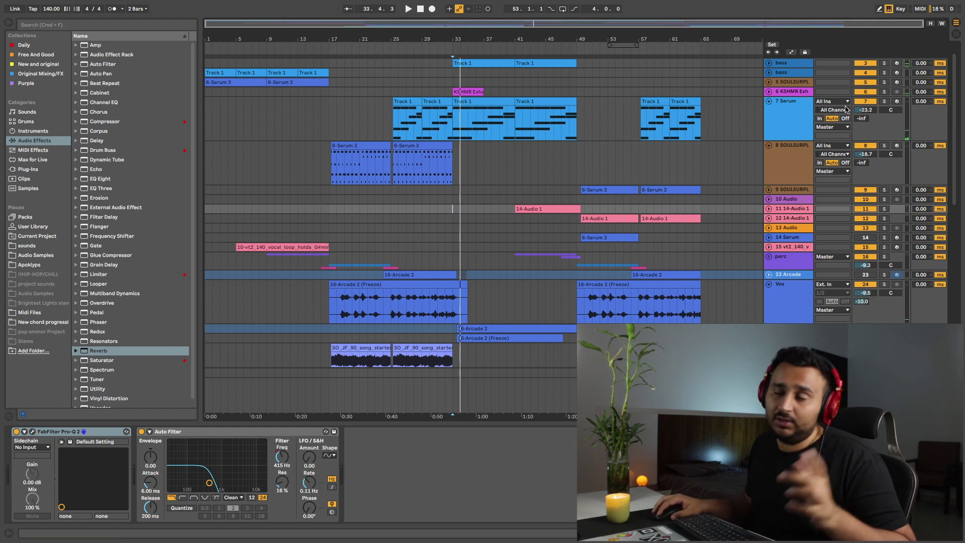
pyautogui.press('space')
pyautogui.moveTo(483, 42)
pyautogui.mouseDown()
pyautogui.moveTo(472, 71)
pyautogui.moveTo(472, 53)
pyautogui.mouseUp()
# - Show the arrangement's automation lanes with the 7 Serum track selected to examine its Fil Cutoff envelope
pyautogui.click(784, 130)
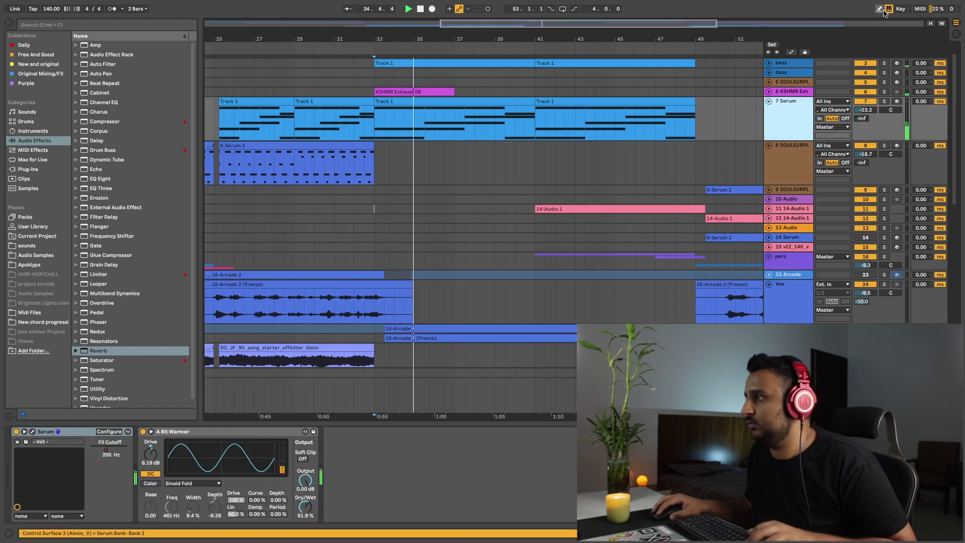
pyautogui.press('a')
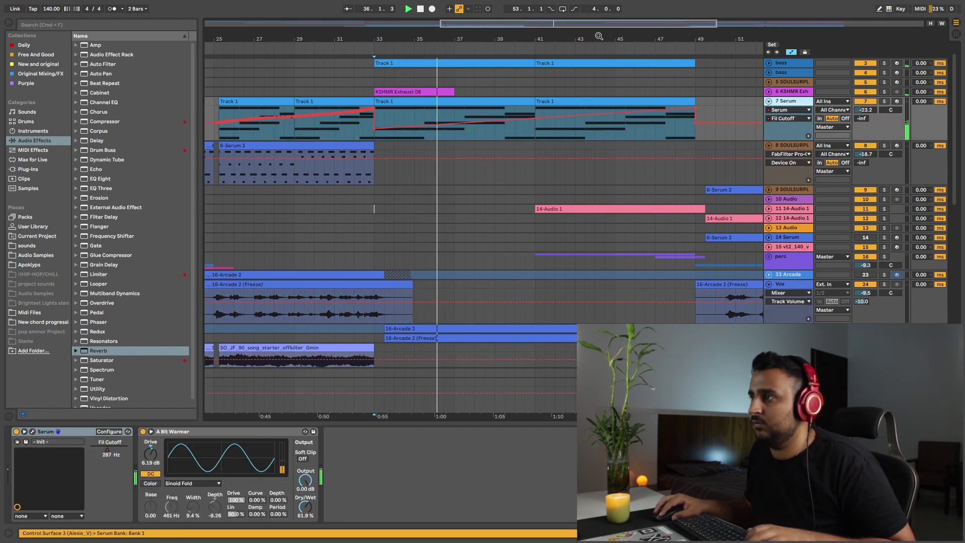
pyautogui.moveTo(599, 36); pyautogui.dragTo(567, 43)
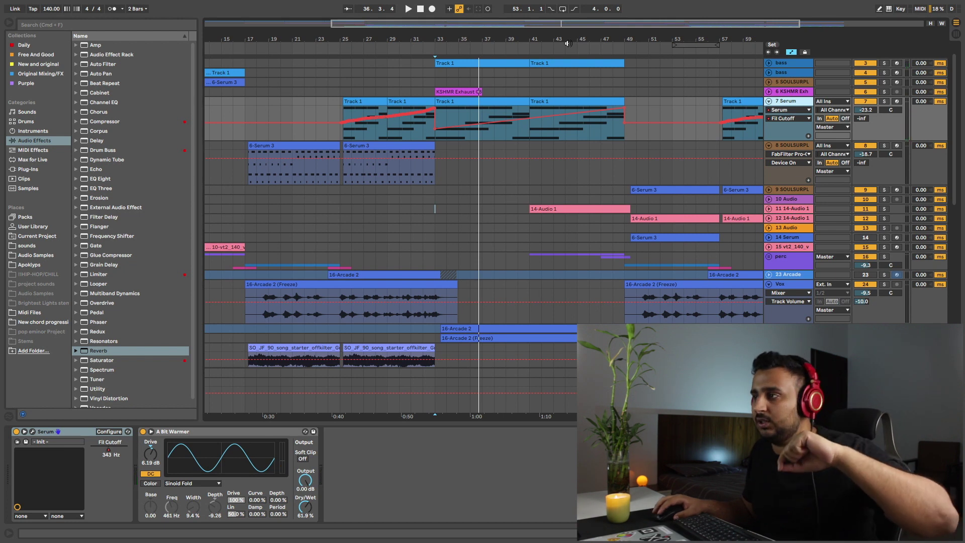
pyautogui.moveTo(586, 40); pyautogui.dragTo(483, 57)
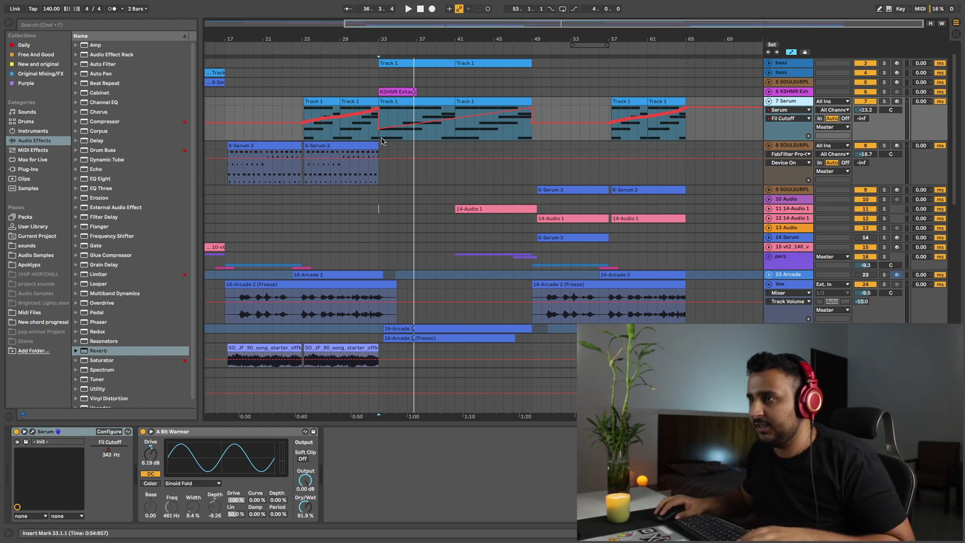
# - Replay the mix from bar 33 to hear the 7 Serum track's filter cutoff rise
pyautogui.press('space')
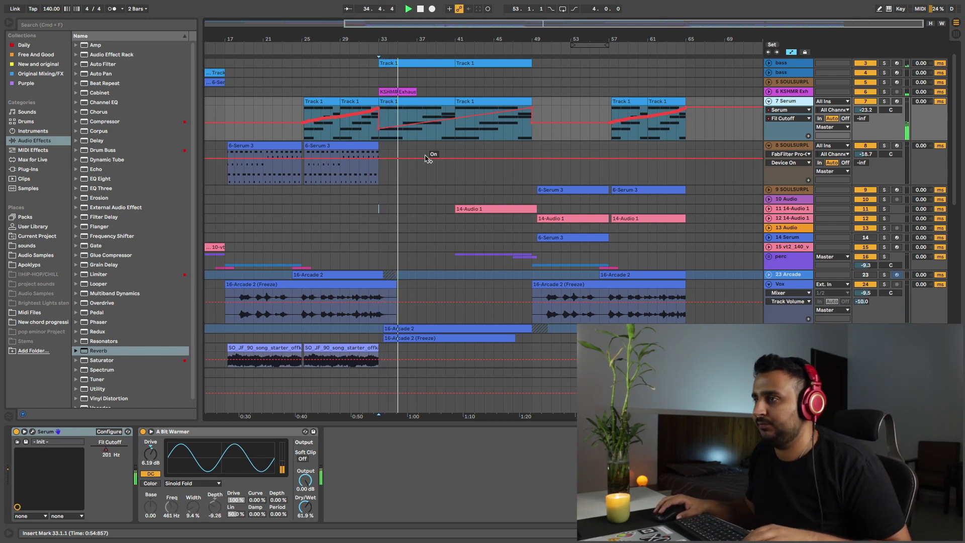
pyautogui.moveTo(487, 36); pyautogui.dragTo(529, 37)
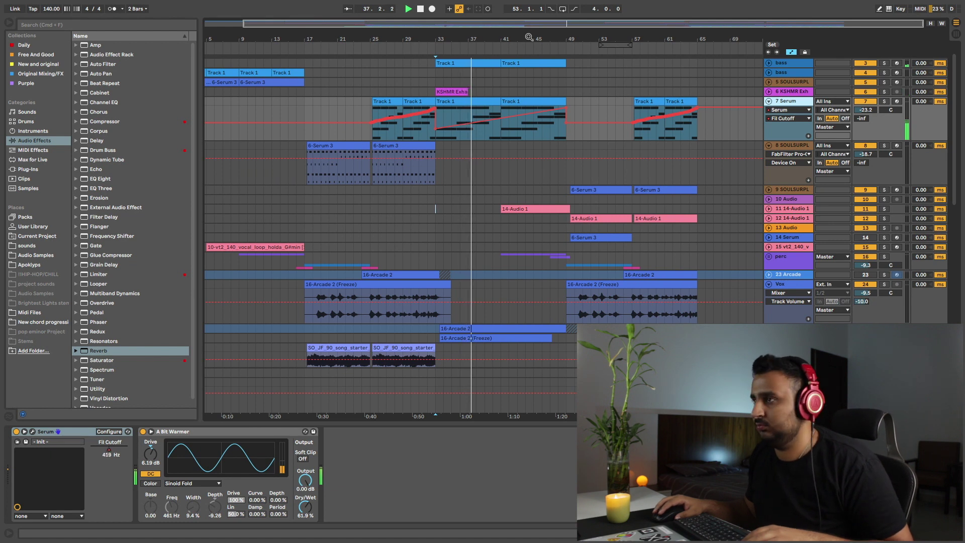
pyautogui.moveTo(529, 36); pyautogui.dragTo(482, 35)
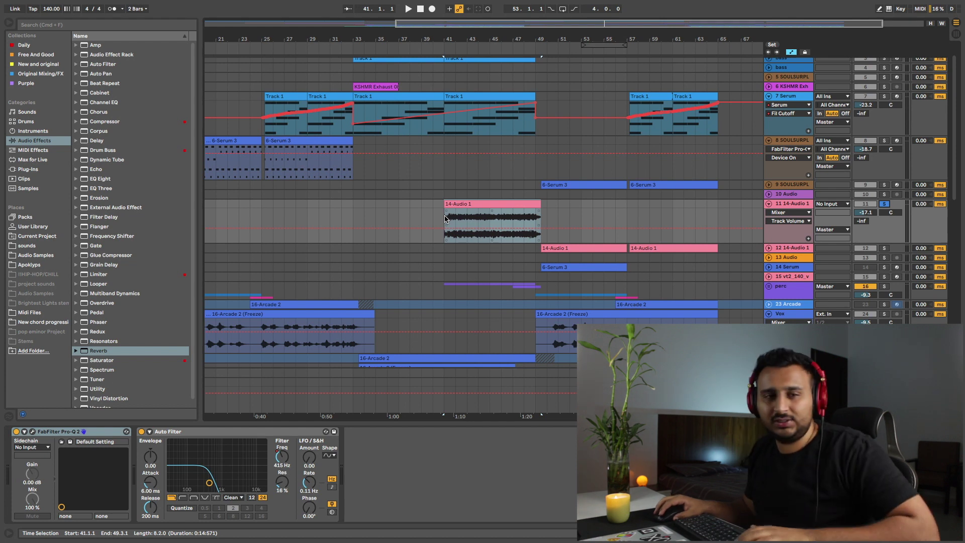
# - Unfold the 14 Serum track and play its clip soloed from bar 49
pyautogui.scroll(-1, 482, 221)
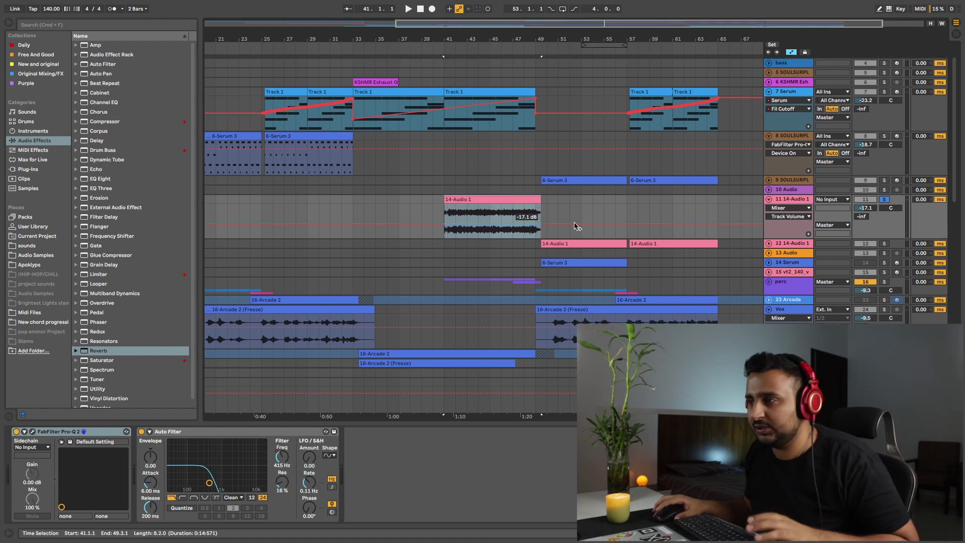
pyautogui.click(768, 263)
pyautogui.click(543, 272)
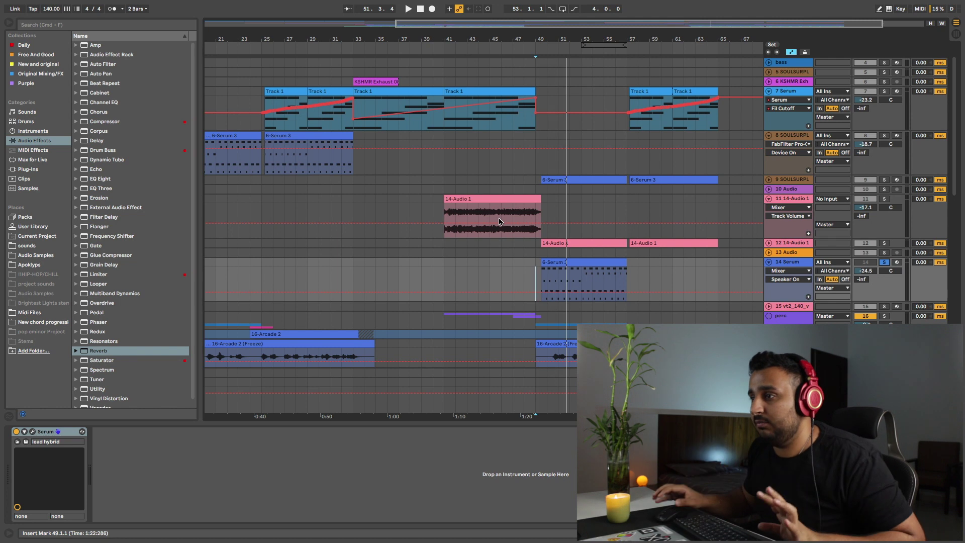
# - Play track 11's 14-Audio 1 clip soloed from bar 41 and show its Auto Filter Frequency automation
pyautogui.click(445, 213)
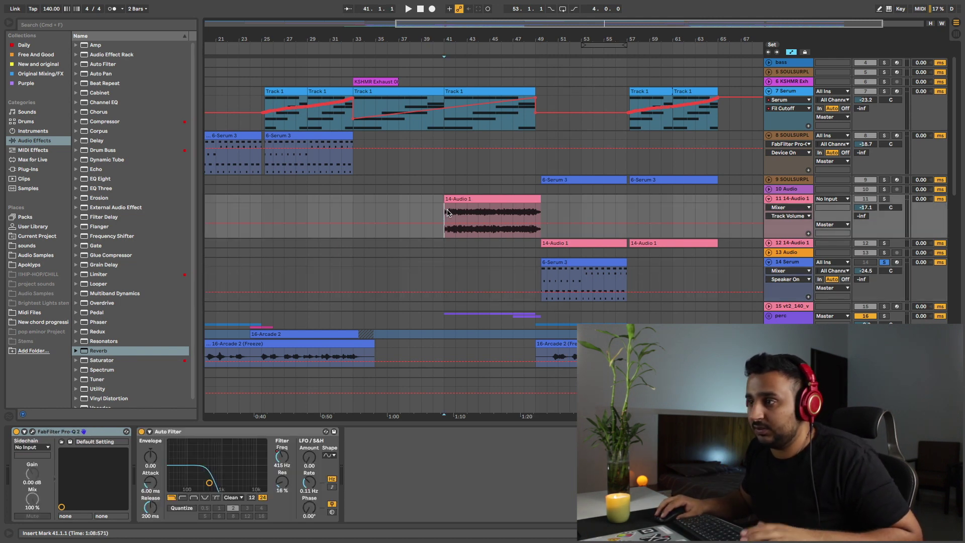
pyautogui.click(885, 199)
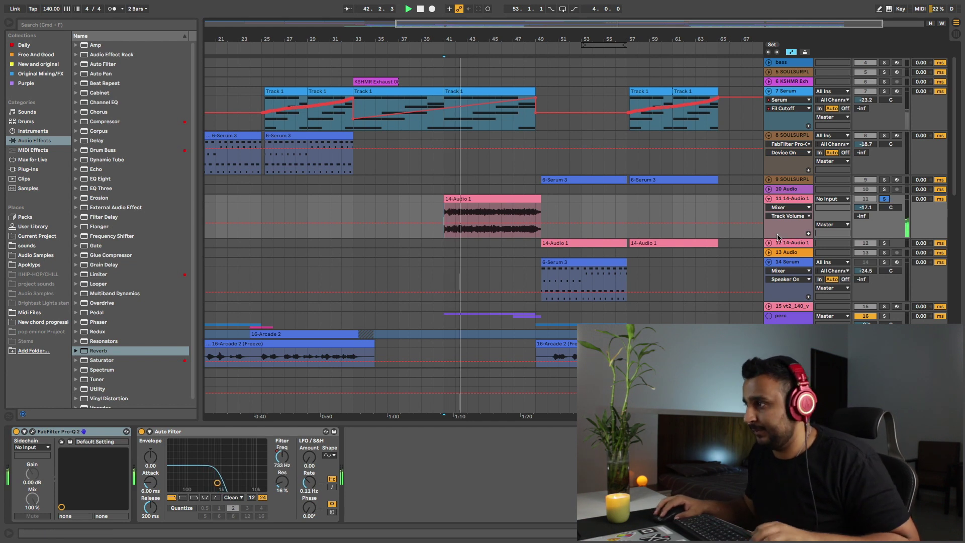
pyautogui.click(782, 207)
pyautogui.click(787, 207)
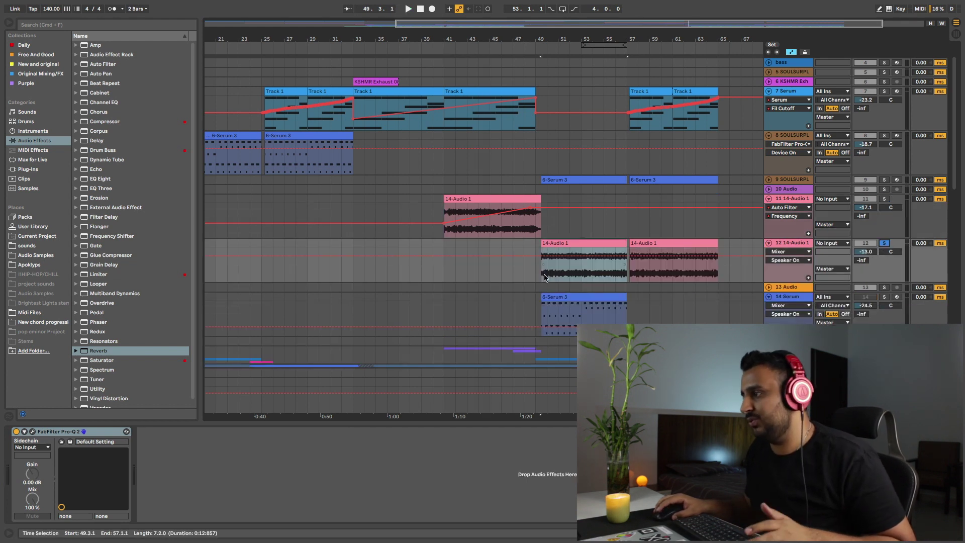
# - Play track 12's soloed 14-Audio 1 clip from bar 49, and turn the track's solo off
pyautogui.click(541, 273)
pyautogui.press('space')
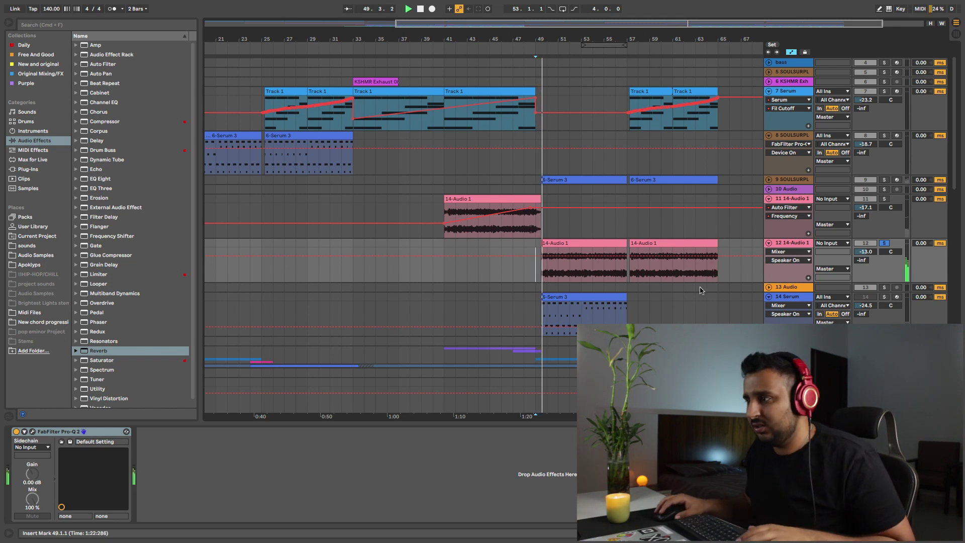
pyautogui.moveTo(613, 39); pyautogui.dragTo(585, 33)
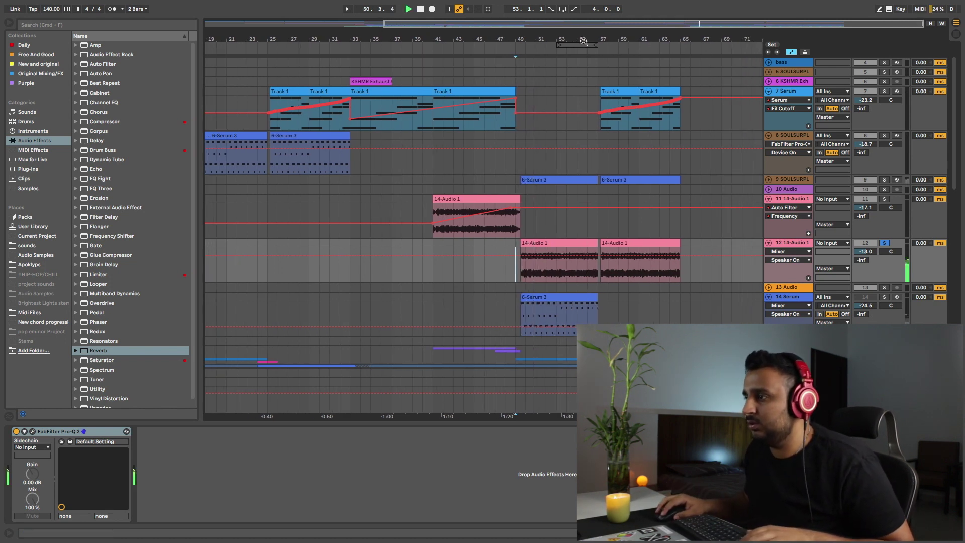
pyautogui.click(884, 243)
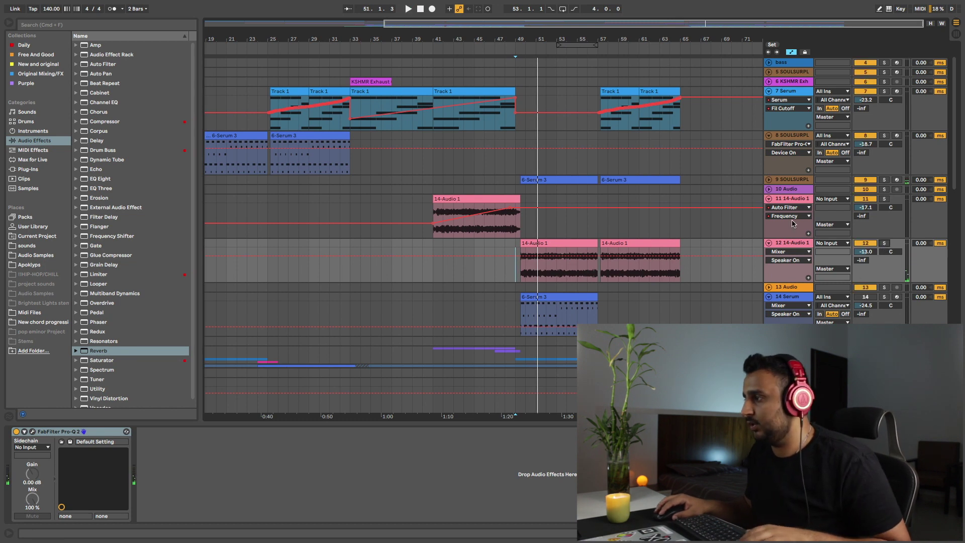
# - Look over the tracks of the section after bar 49, fold all tracks, and play the full arrangement from bar 1
pyautogui.scroll(-1, 732, 171)
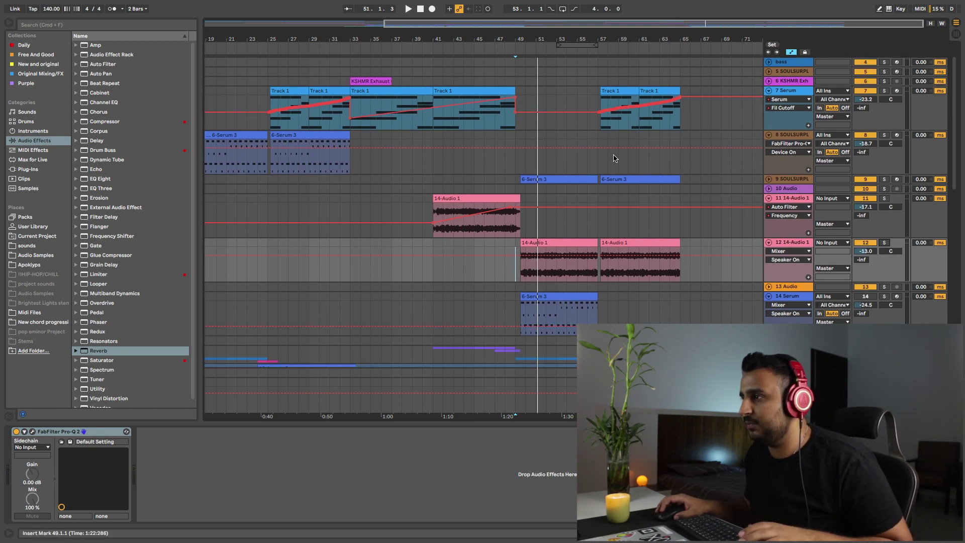
pyautogui.scroll(-5, 713, 211)
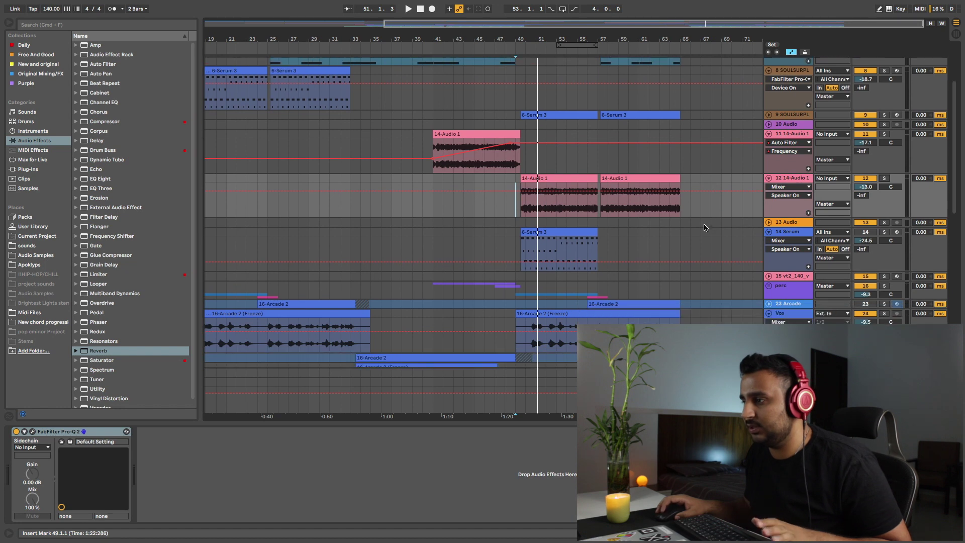
pyautogui.scroll(-8, 702, 231)
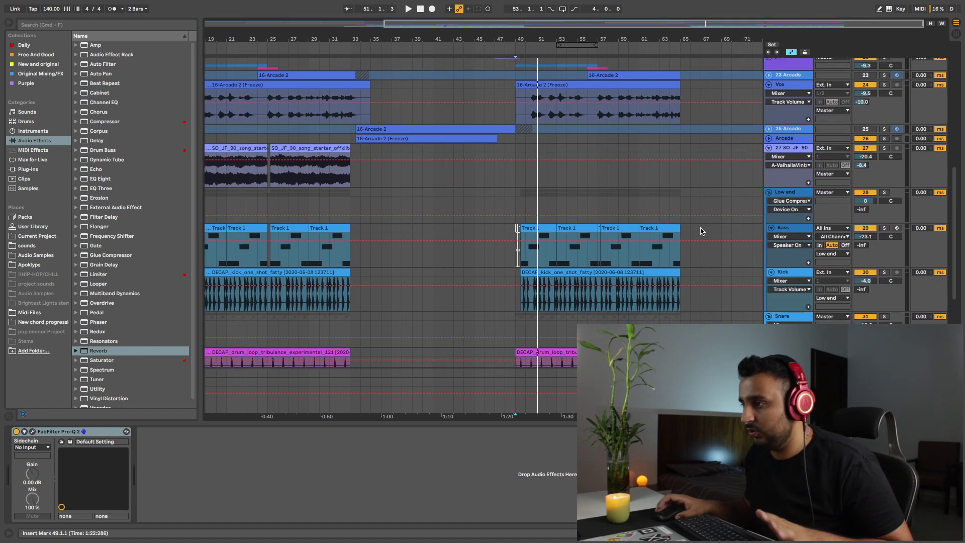
pyautogui.scroll(15, 773, 102)
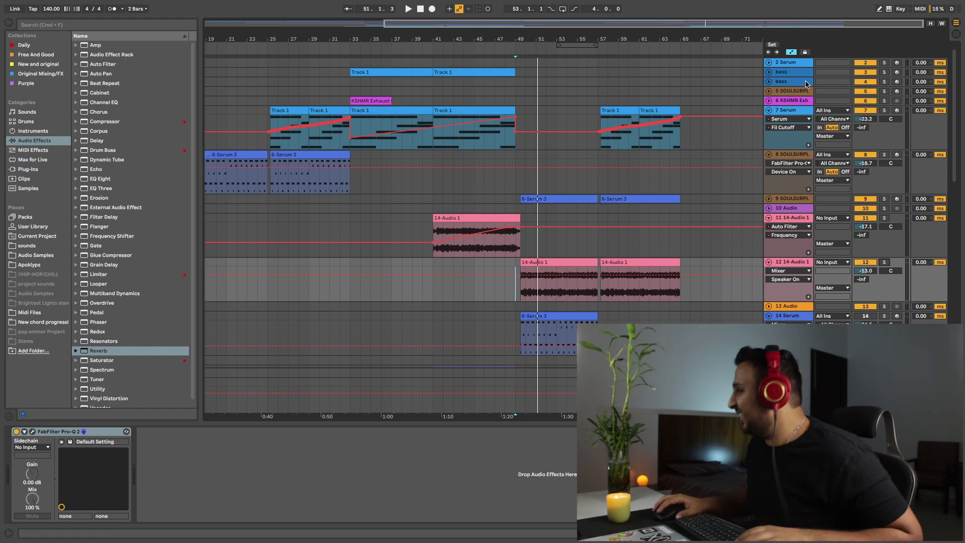
pyautogui.click(769, 111)
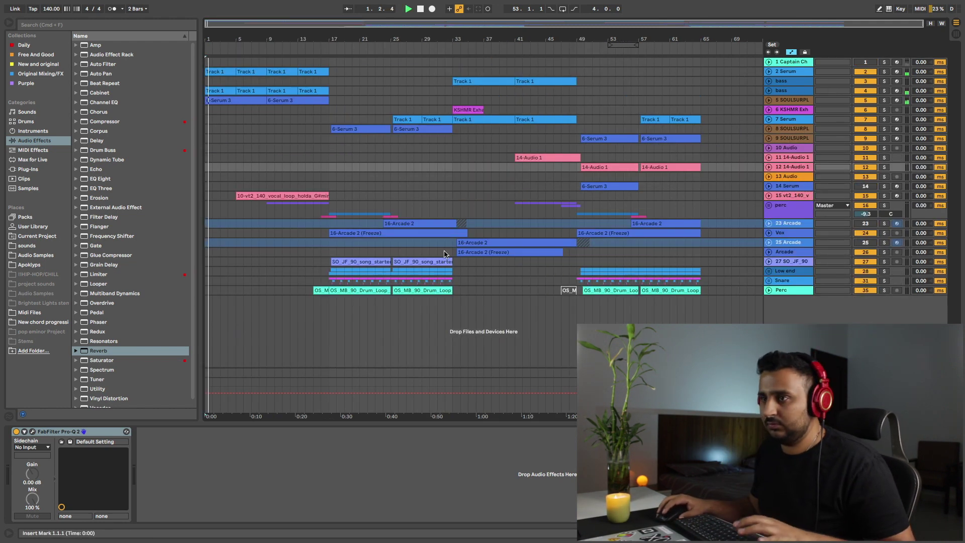